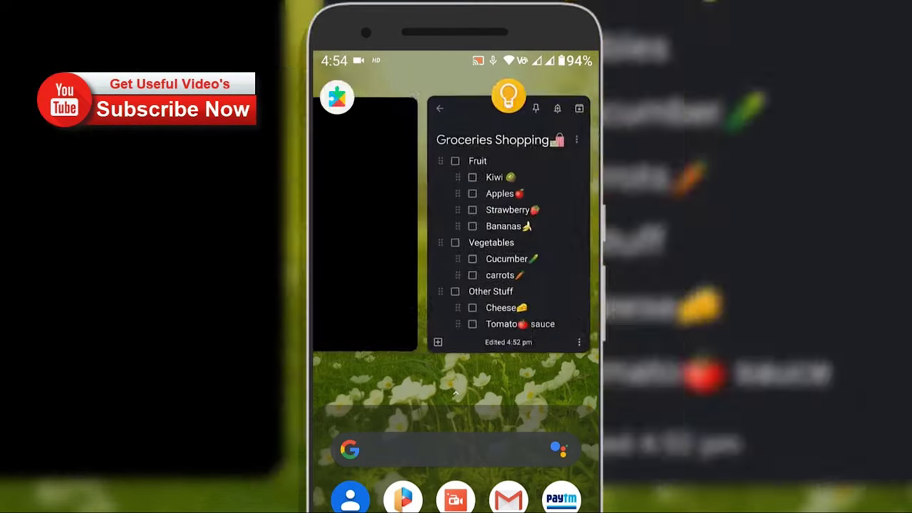
Set up split screen with the Groceries Shopping note above the bigbasket kiwi search results
{"action": "scroll", "coordinate": [456, 221], "scroll_direction": "left", "scroll_amount": 2}
{"action": "scroll", "coordinate": [456, 221], "scroll_direction": "right", "scroll_amount": 1}
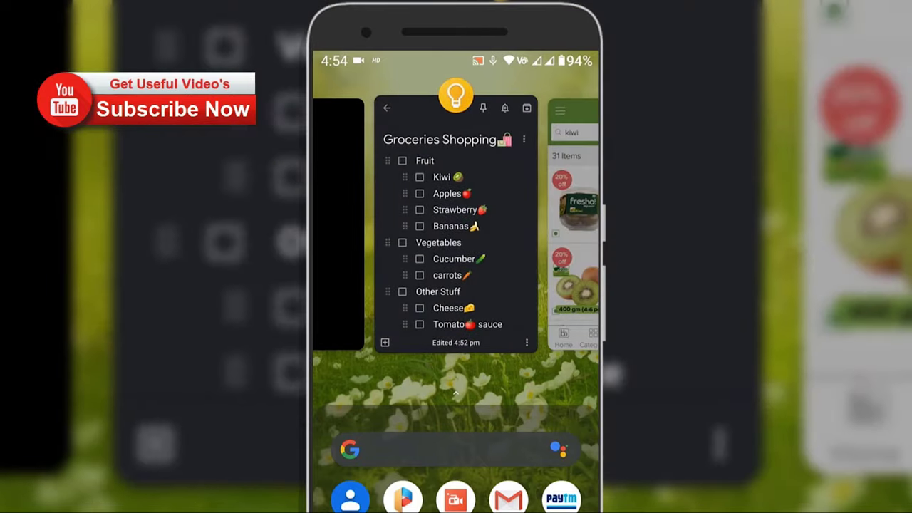
{"action": "left_click", "coordinate": [456, 95]}
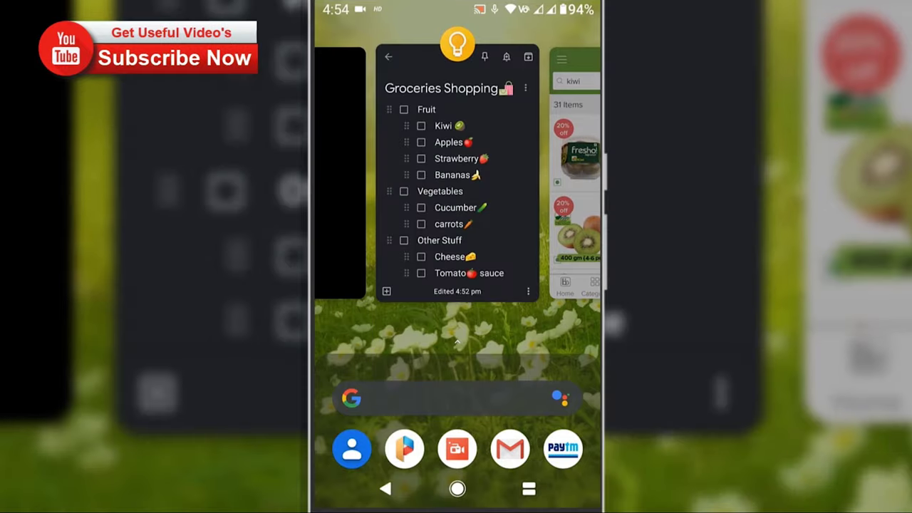
{"action": "left_click", "coordinate": [456, 235]}
{"action": "left_click", "coordinate": [588, 206]}
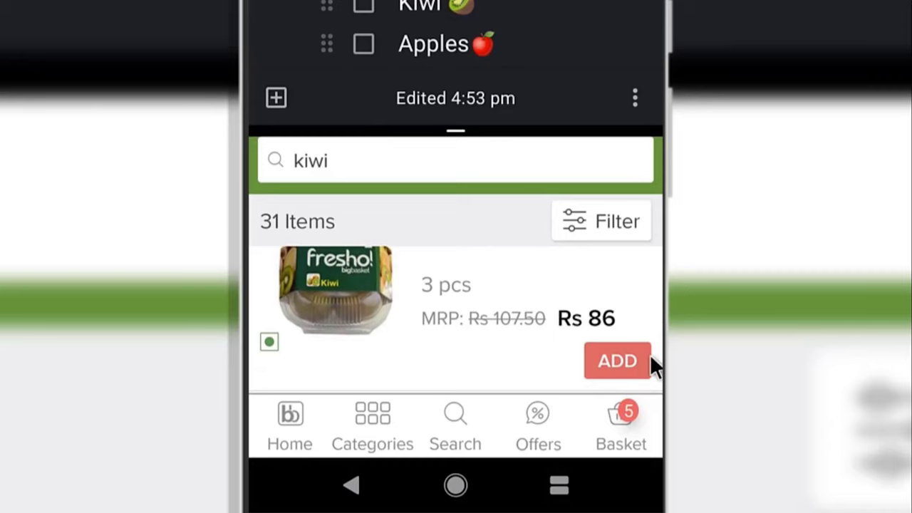
Add the 3 pcs Fresho kiwi pack to the basket and tick Kiwi off the Groceries Shopping list
{"action": "left_click", "coordinate": [614, 359]}
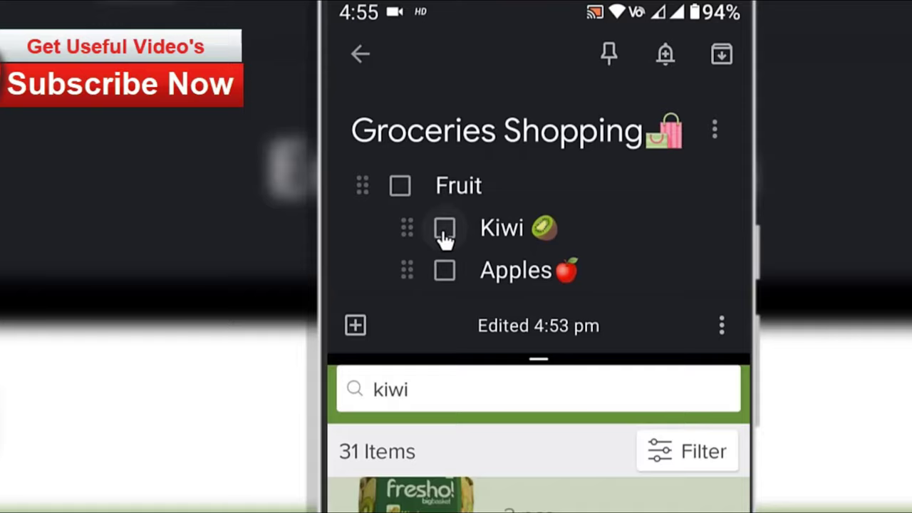
{"action": "left_click", "coordinate": [443, 233]}
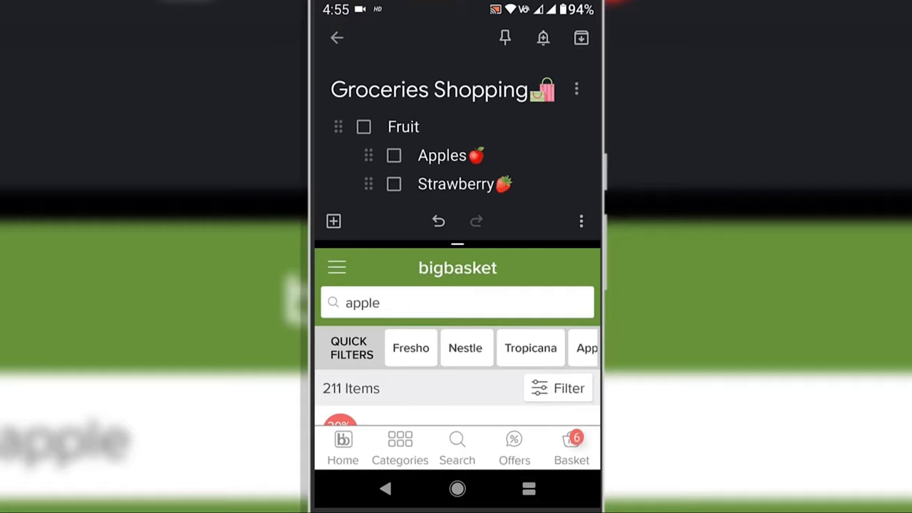
Add Apple - Royal Gala Economy to the basket from the apple results and tick Apples off the grocery list
{"action": "scroll", "coordinate": [458, 399], "scroll_direction": "down", "scroll_amount": 3}
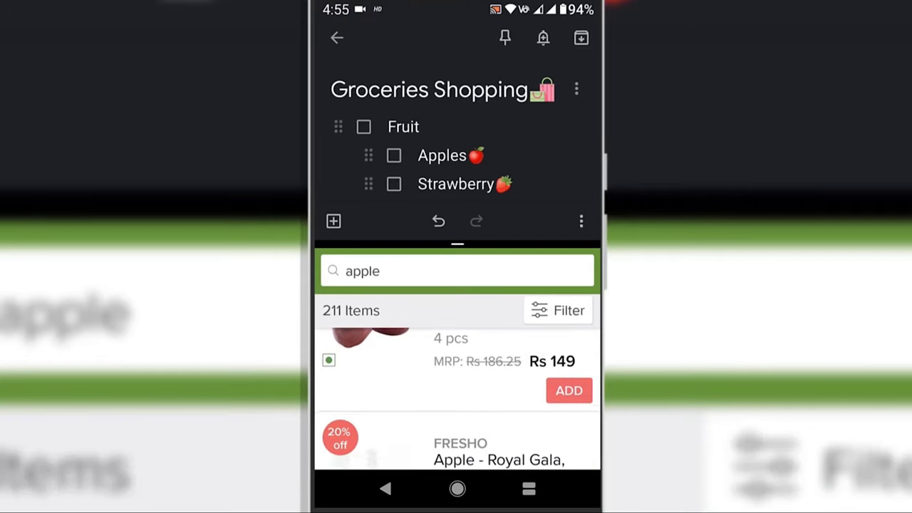
{"action": "scroll", "coordinate": [458, 399], "scroll_direction": "down", "scroll_amount": 5}
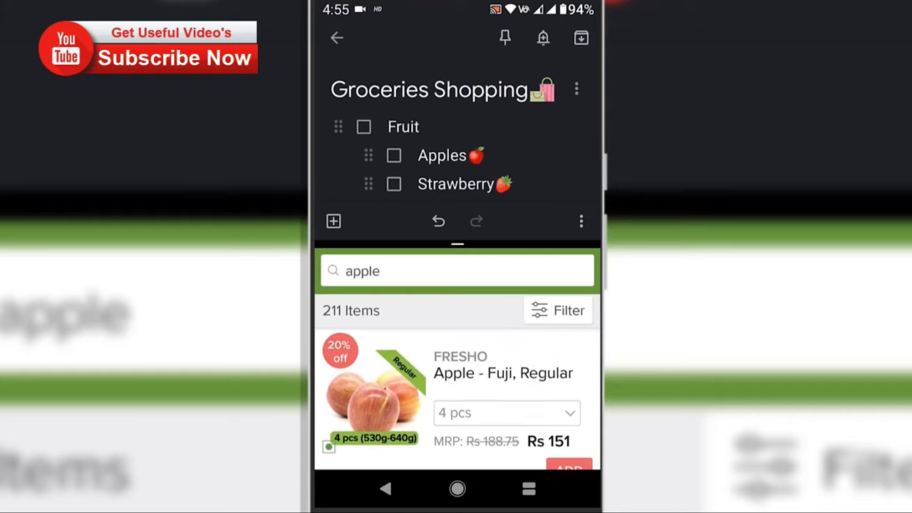
{"action": "scroll", "coordinate": [457, 399], "scroll_direction": "down", "scroll_amount": 3}
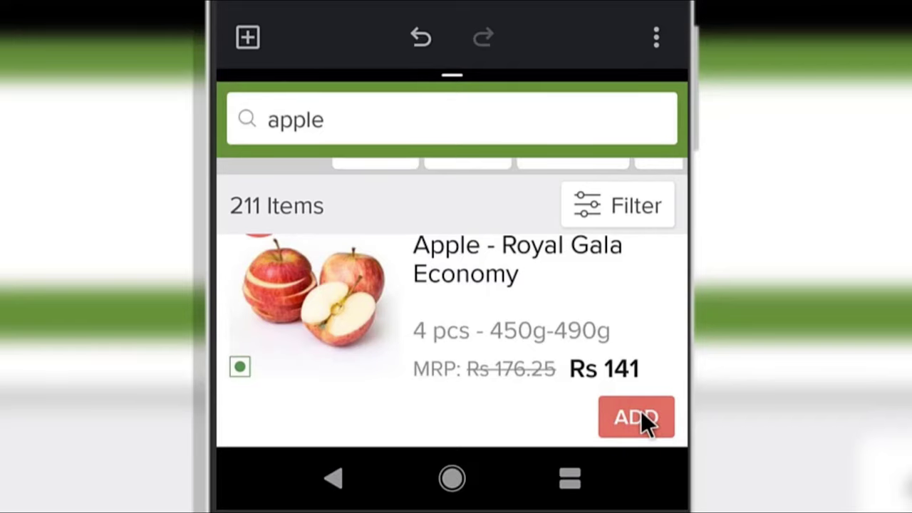
{"action": "left_click", "coordinate": [639, 415]}
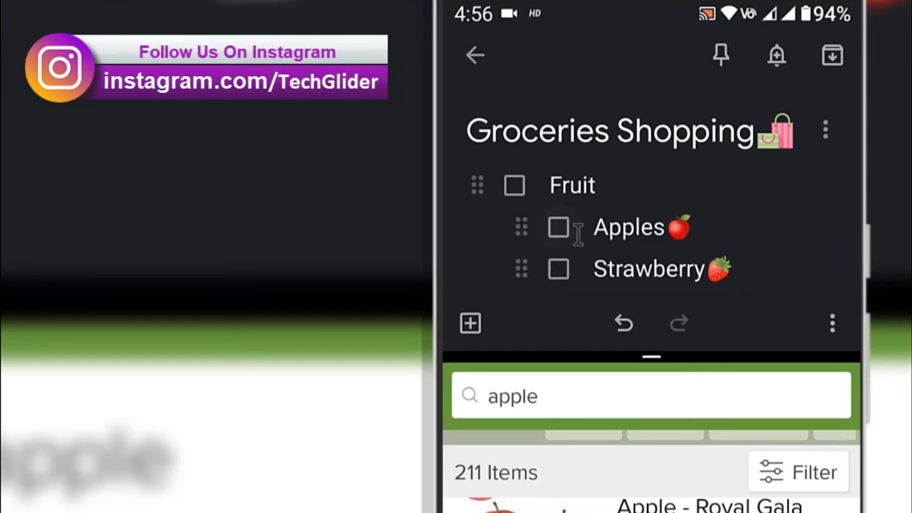
{"action": "left_click", "coordinate": [558, 227]}
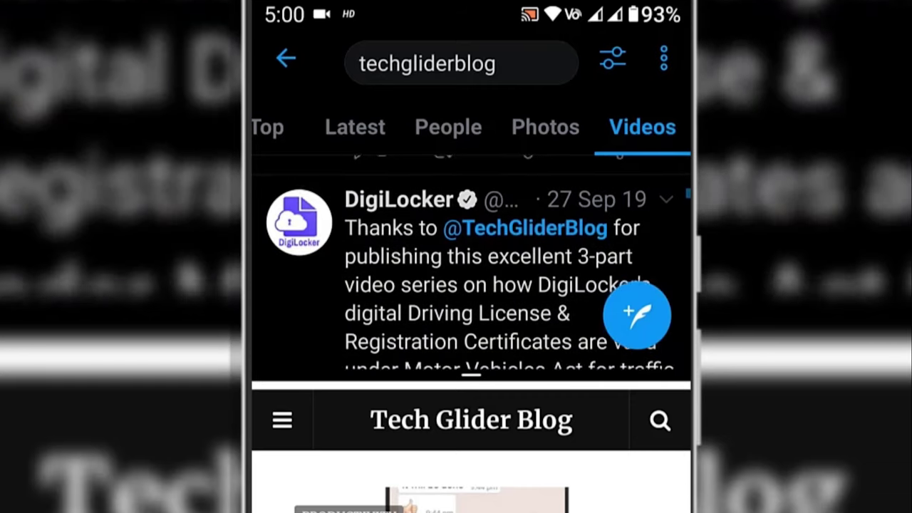
Browse the Tech Glider Blog posts while the DigiLocker video plays in the Twitter half of the split screen
{"action": "scroll", "coordinate": [574, 349], "scroll_direction": "down", "scroll_amount": 1}
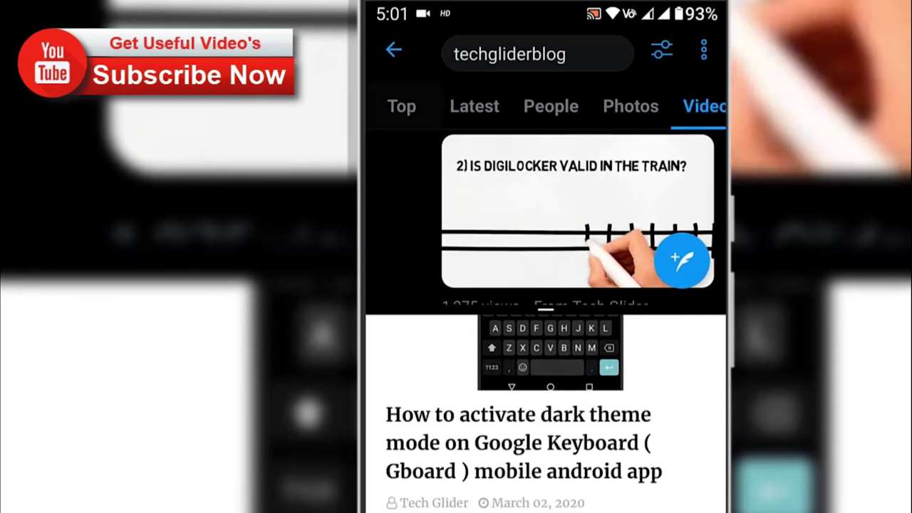
{"action": "scroll", "coordinate": [545, 414], "scroll_direction": "down", "scroll_amount": 1}
{"action": "scroll", "coordinate": [545, 413], "scroll_direction": "down", "scroll_amount": 4}
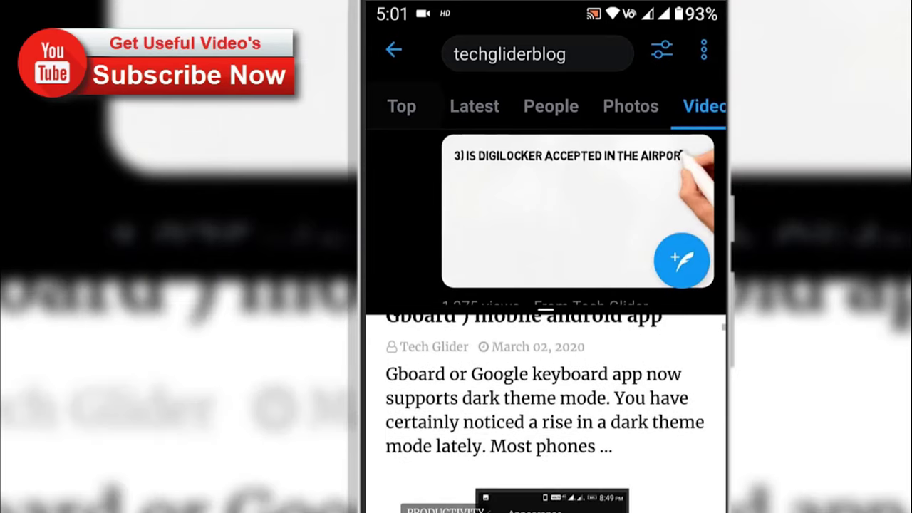
{"action": "scroll", "coordinate": [545, 413], "scroll_direction": "down", "scroll_amount": 3}
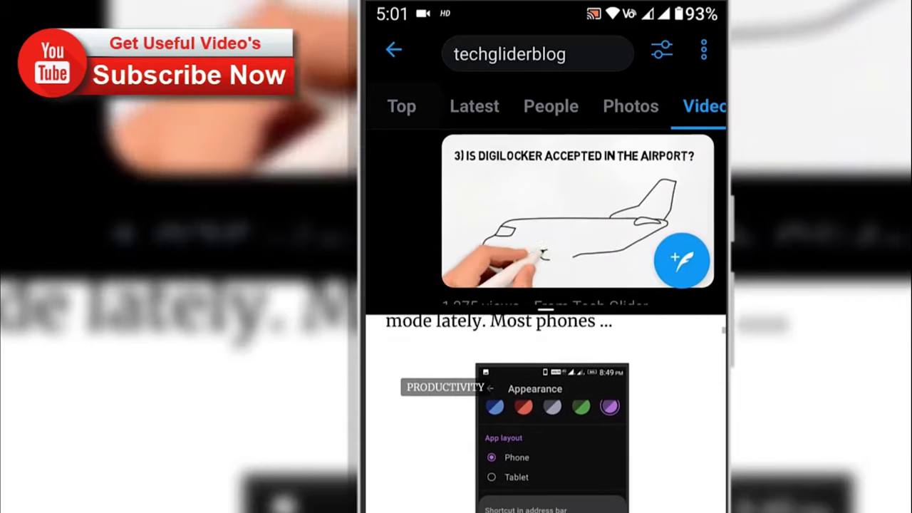
{"action": "scroll", "coordinate": [545, 413], "scroll_direction": "down", "scroll_amount": 3}
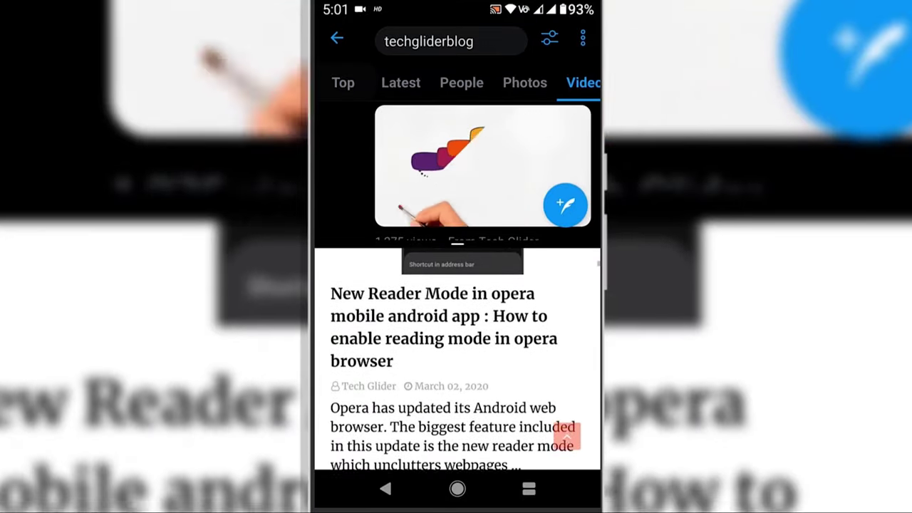
{"action": "scroll", "coordinate": [457, 356], "scroll_direction": "down", "scroll_amount": 3}
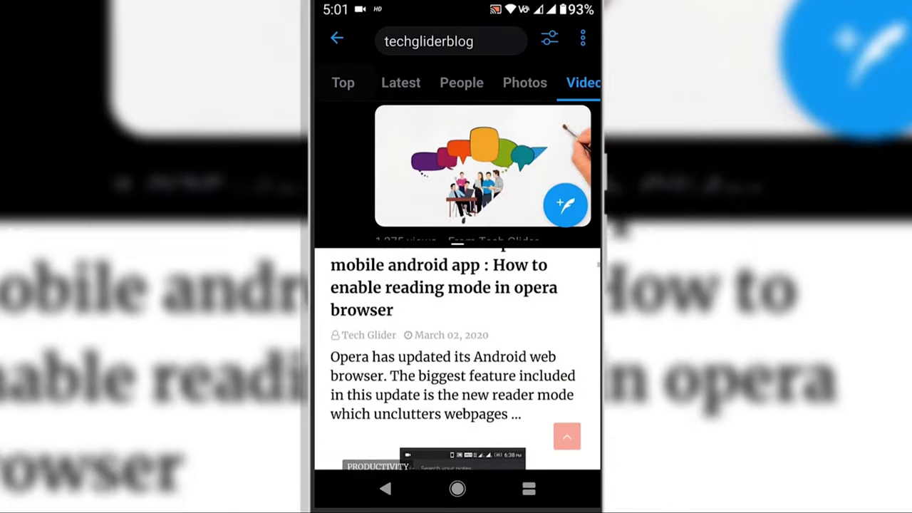
{"action": "scroll", "coordinate": [458, 356], "scroll_direction": "down", "scroll_amount": 2}
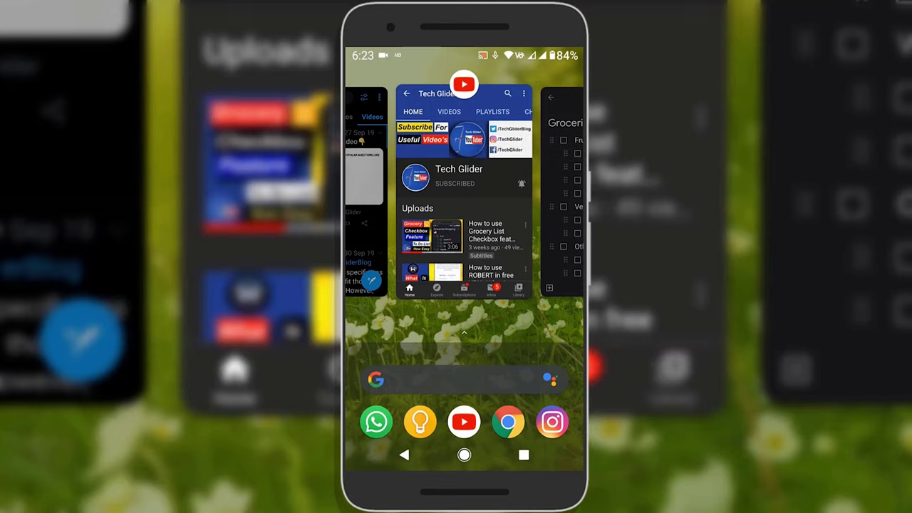
Put YouTube in split screen and choose the Groceries Shopping note in Keep as the second app
{"action": "left_click", "coordinate": [464, 84]}
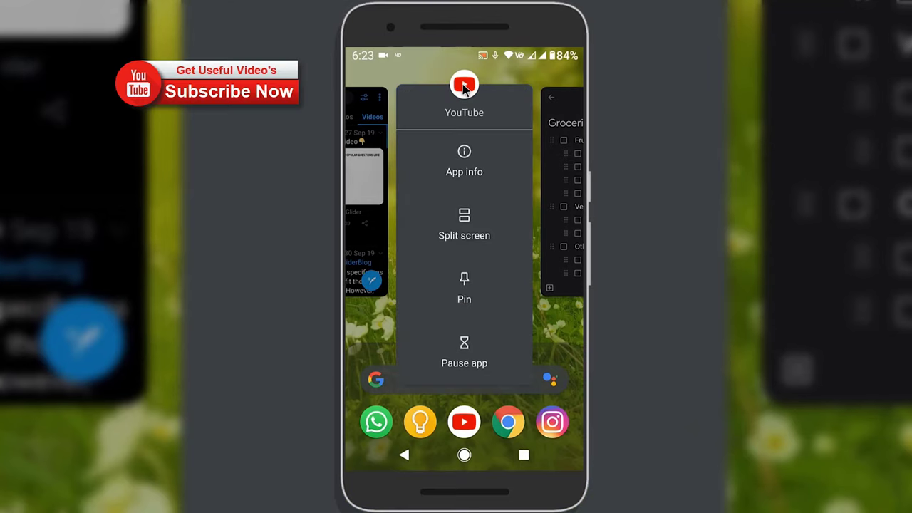
{"action": "left_click", "coordinate": [471, 245]}
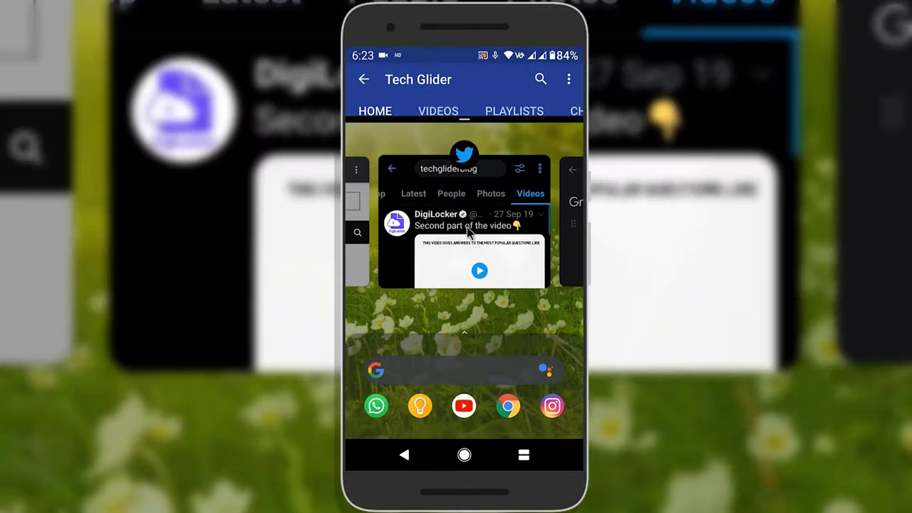
{"action": "left_click_drag", "start_coordinate": [469, 232], "coordinate": [436, 229]}
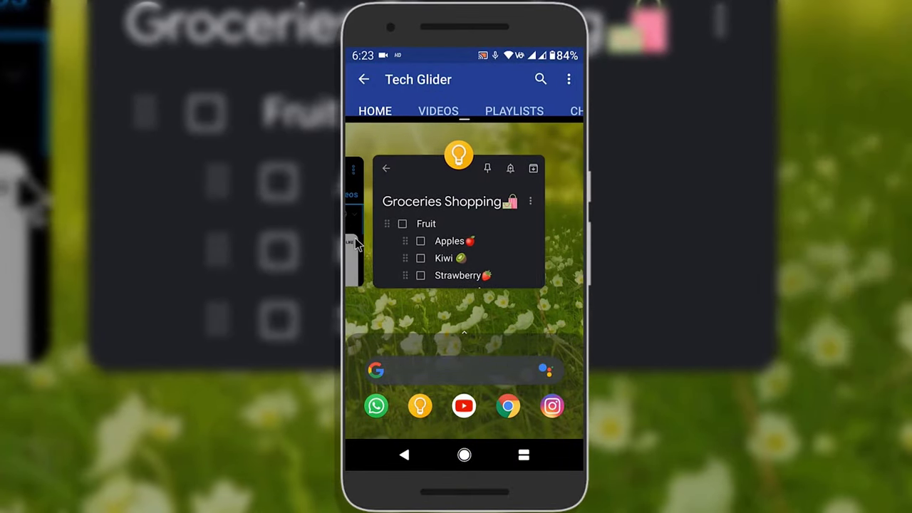
{"action": "left_click", "coordinate": [436, 230]}
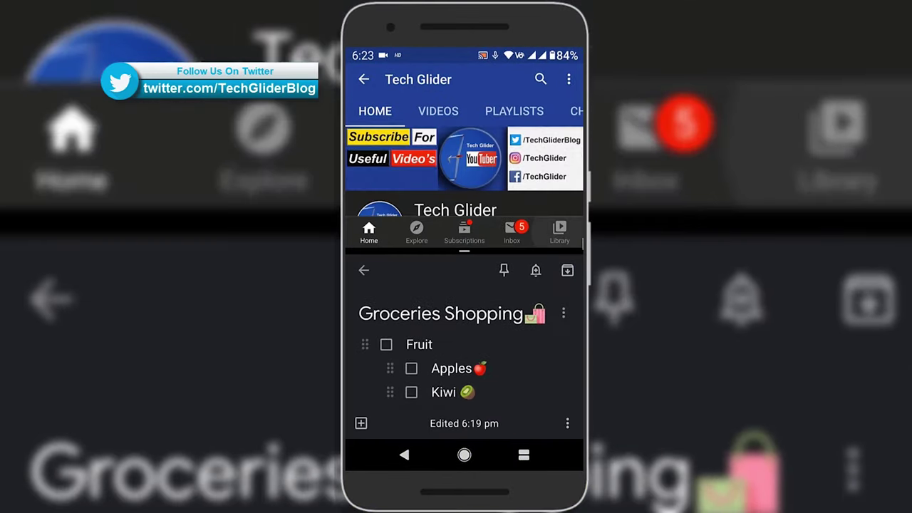
{"action": "left_click", "coordinate": [363, 270]}
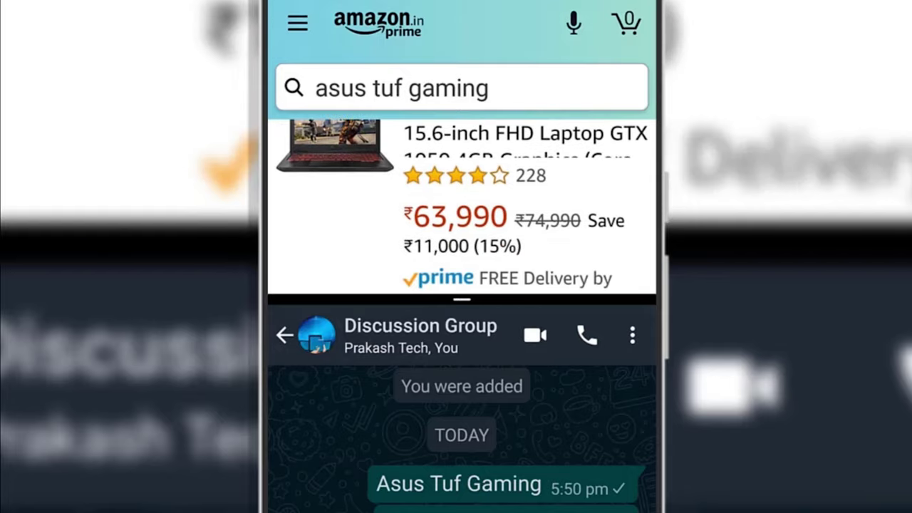
Look through Amazon's asus tuf gaming laptop results and the WhatsApp chat list side by side
{"action": "scroll", "coordinate": [462, 207], "scroll_direction": "down", "scroll_amount": 3}
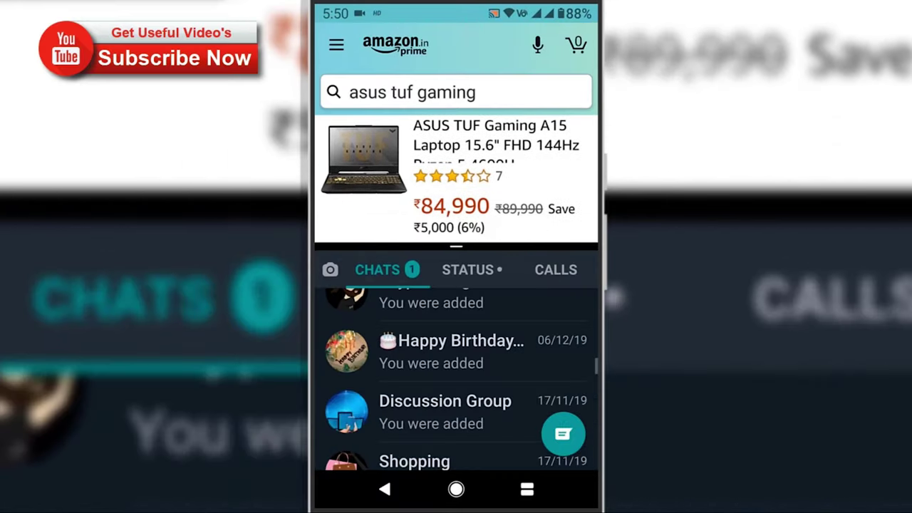
{"action": "scroll", "coordinate": [456, 377], "scroll_direction": "down", "scroll_amount": 2}
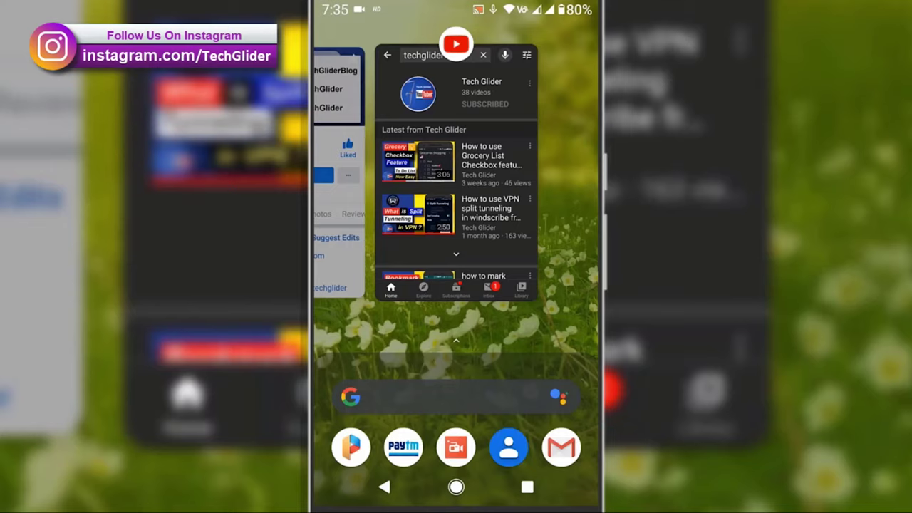
Put YouTube in split screen and choose the Tech Glider Facebook page as the second app
{"action": "left_click", "coordinate": [453, 42]}
{"action": "left_click", "coordinate": [456, 212]}
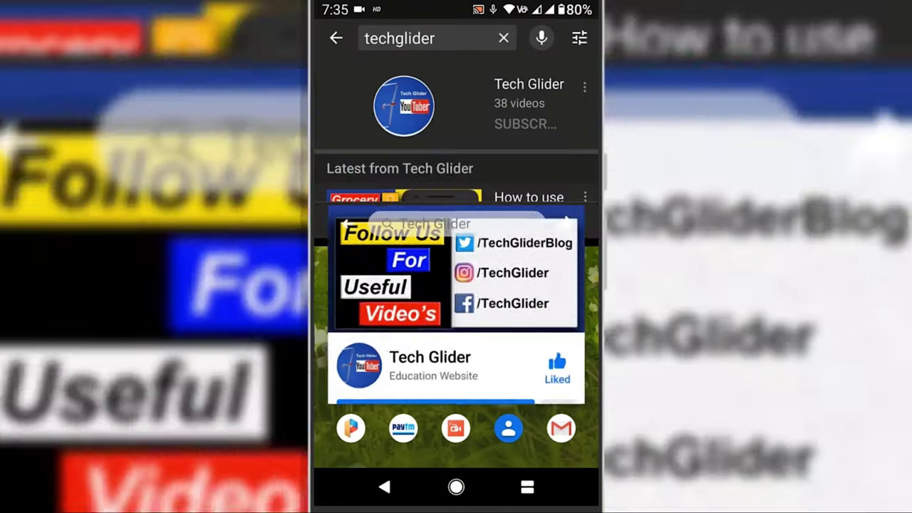
{"action": "left_click", "coordinate": [456, 207]}
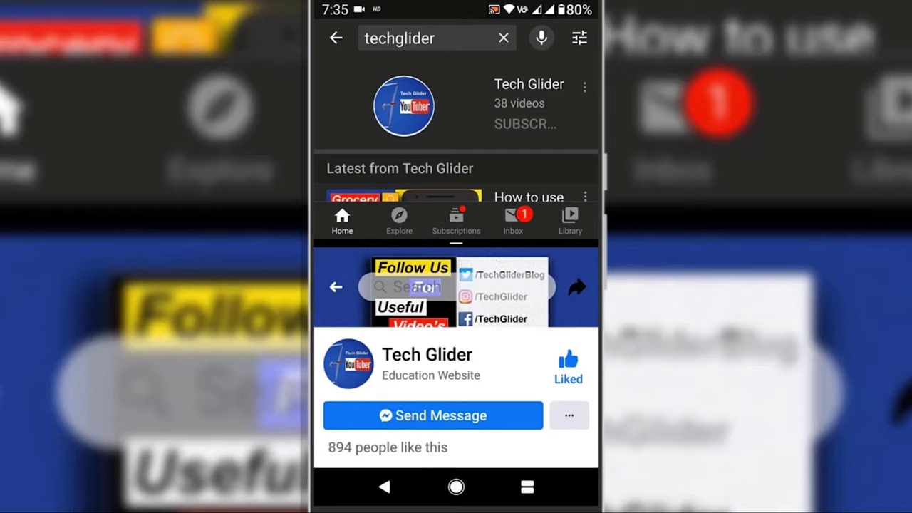
Read the About and Our Story sections of the Tech Glider Facebook page while the YouTube video plays
{"action": "scroll", "coordinate": [456, 142], "scroll_direction": "down", "scroll_amount": 5}
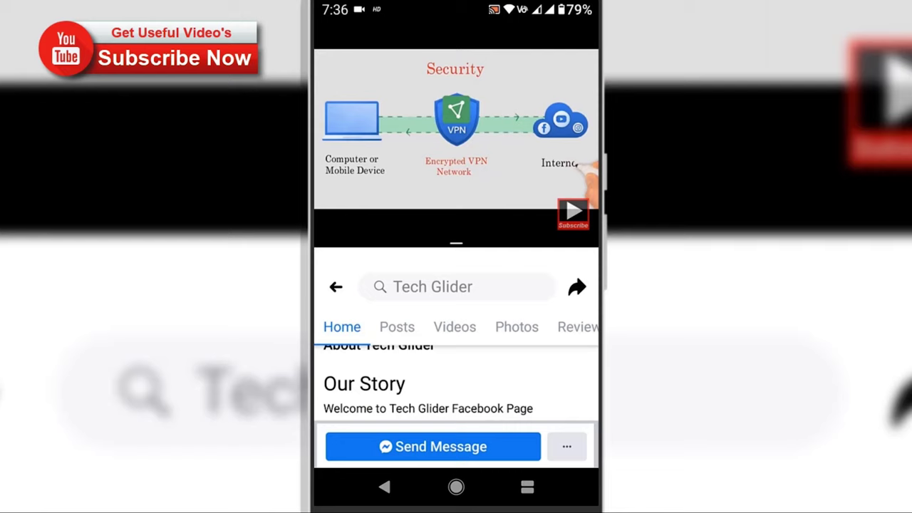
{"action": "scroll", "coordinate": [456, 377], "scroll_direction": "down", "scroll_amount": 3}
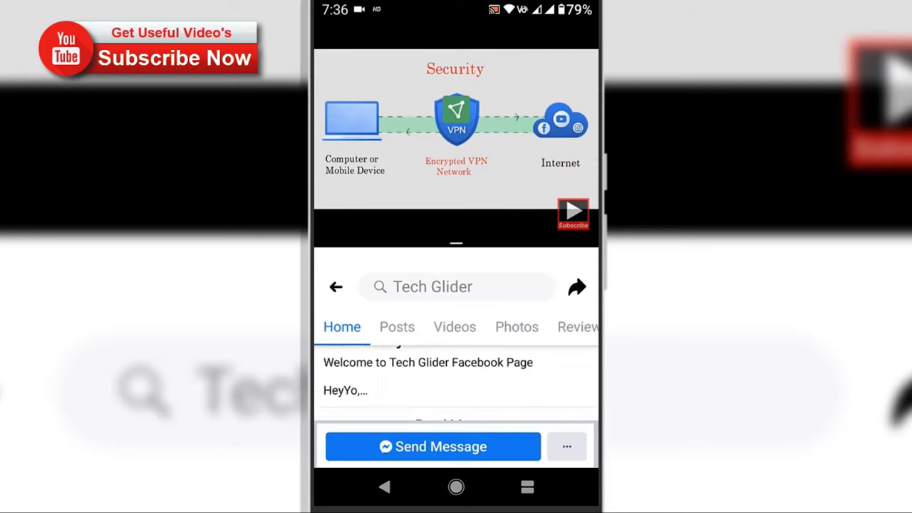
{"action": "scroll", "coordinate": [456, 377], "scroll_direction": "down", "scroll_amount": 3}
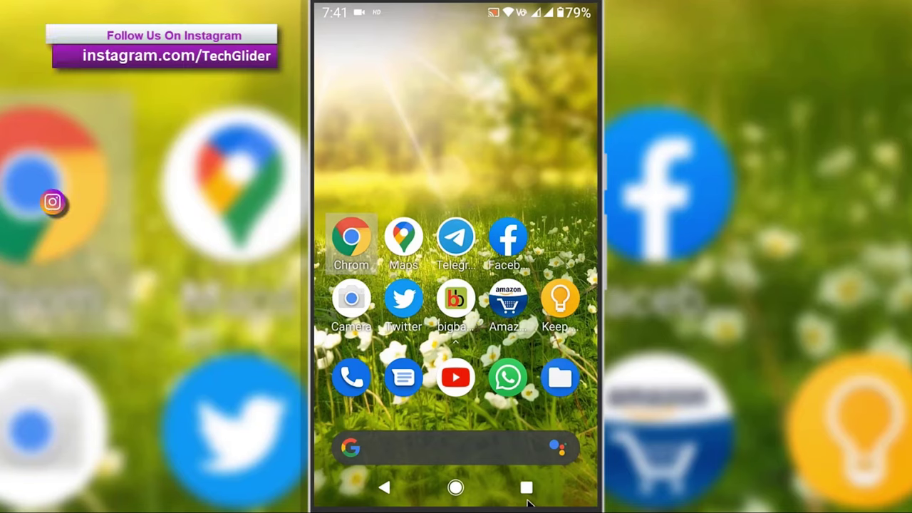
Find bigbasket among the recent apps, put it in split screen, and bring up the Keep grocery note as the second app
{"action": "left_click", "coordinate": [528, 503]}
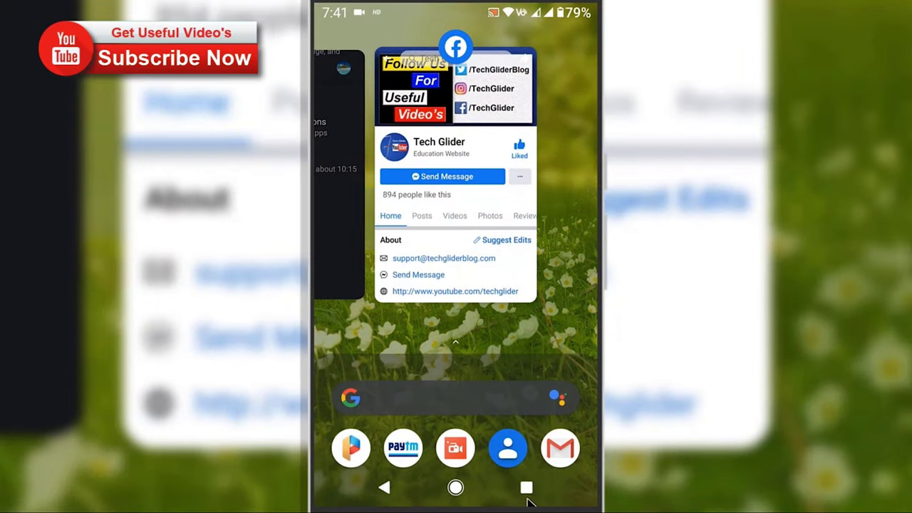
{"action": "left_click", "coordinate": [528, 502]}
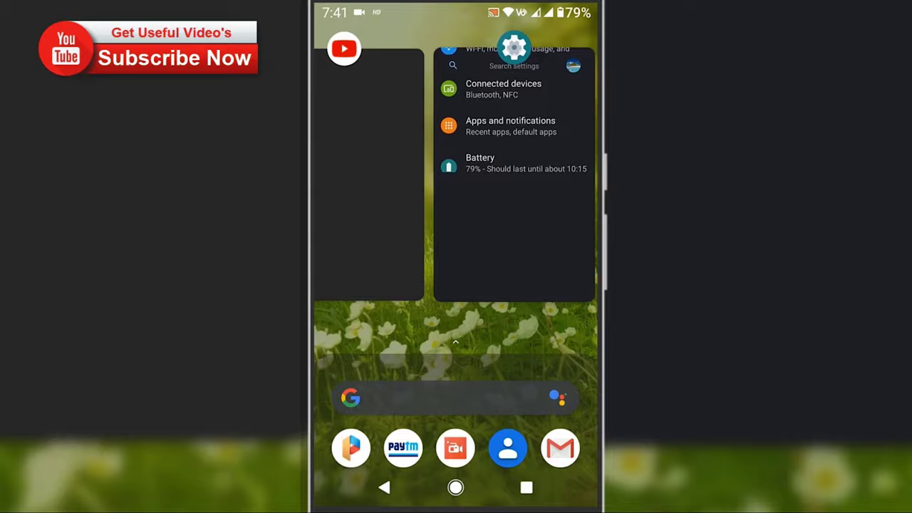
{"action": "left_click", "coordinate": [527, 487]}
{"action": "left_click", "coordinate": [527, 487]}
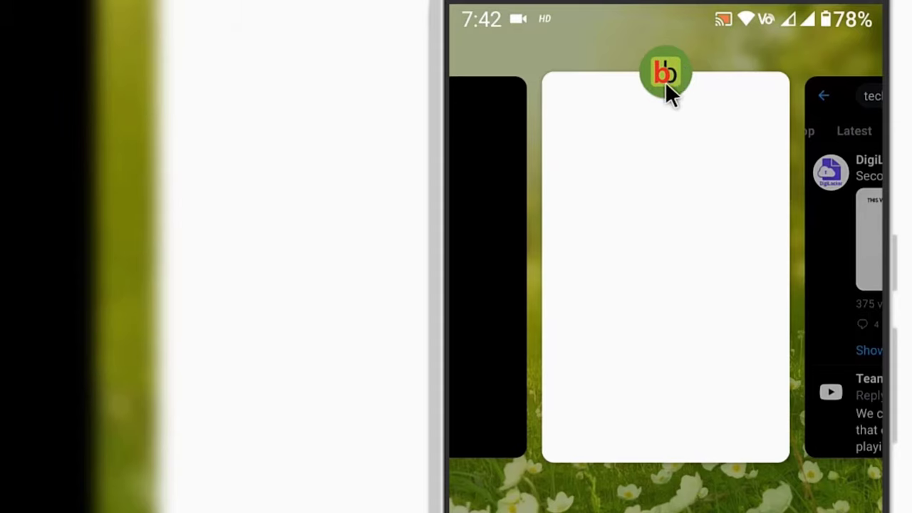
{"action": "left_click", "coordinate": [668, 71]}
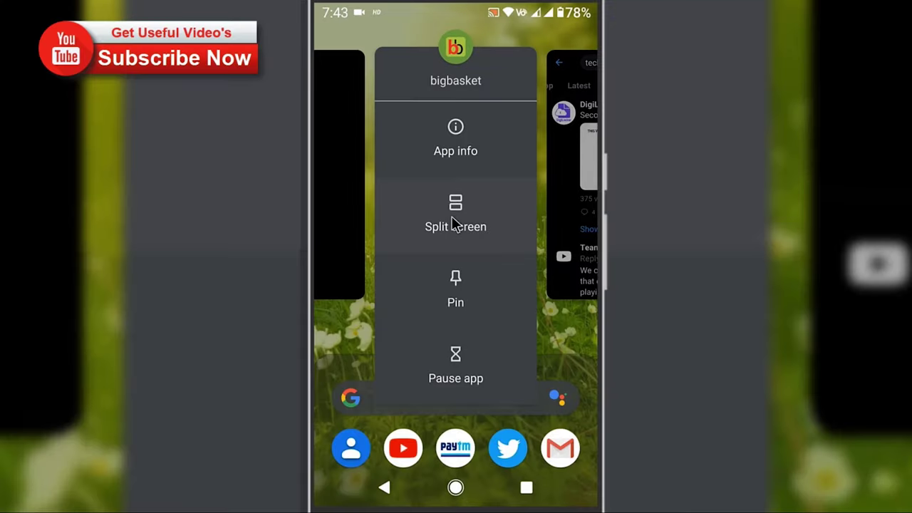
{"action": "left_click", "coordinate": [455, 222]}
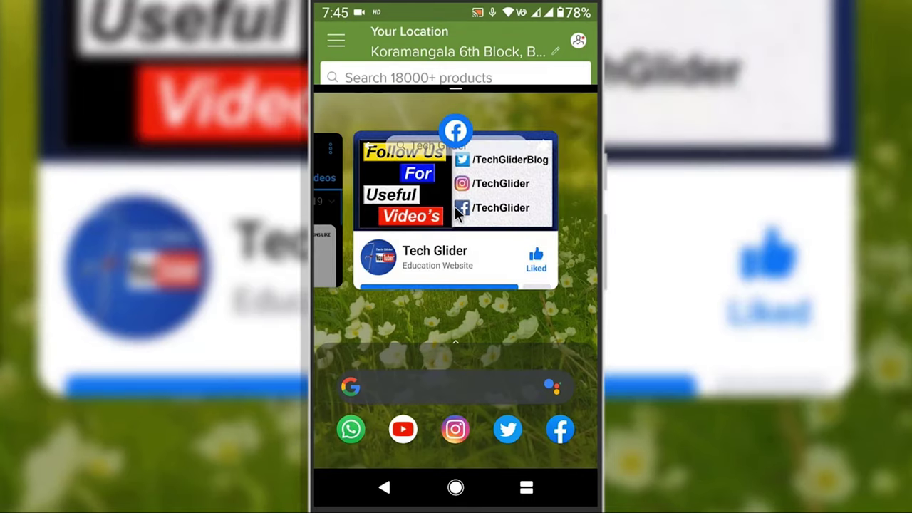
{"action": "left_click_drag", "start_coordinate": [455, 399], "coordinate": [456, 178]}
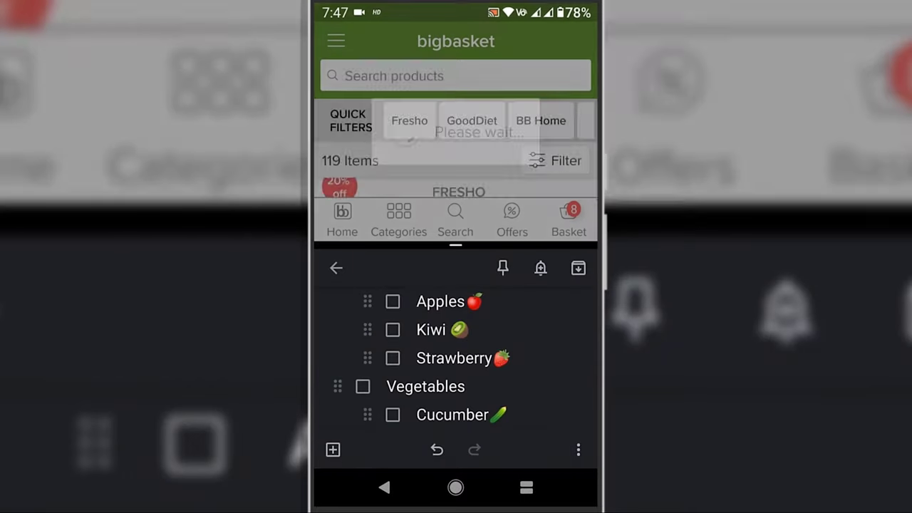
Add the Fresho Kiwi 400 g pack to the bigbasket basket and check off Kiwi in the Keep grocery note
{"action": "scroll", "coordinate": [456, 164], "scroll_direction": "down", "scroll_amount": 5}
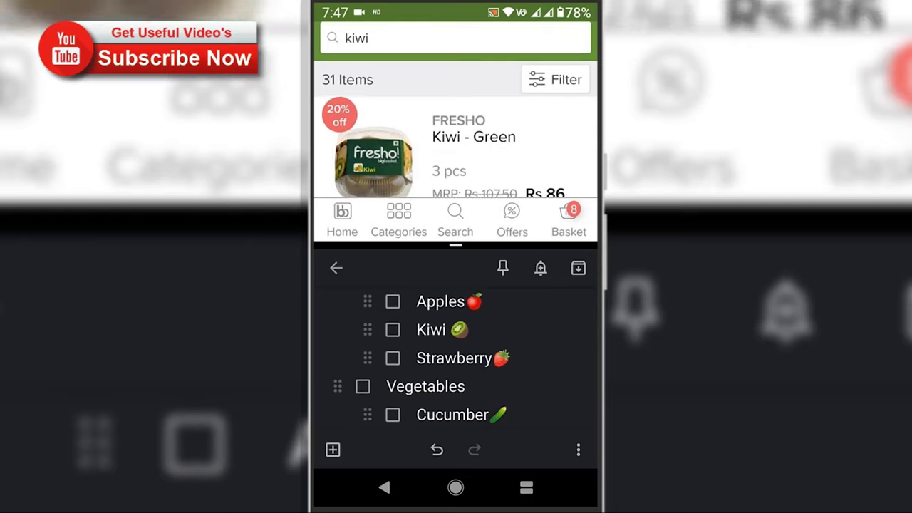
{"action": "scroll", "coordinate": [456, 164], "scroll_direction": "down", "scroll_amount": 1}
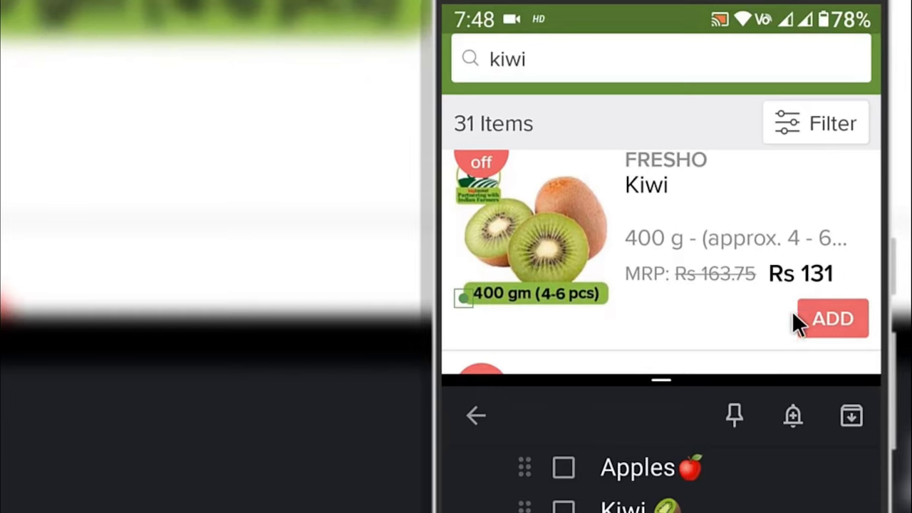
{"action": "left_click", "coordinate": [846, 314]}
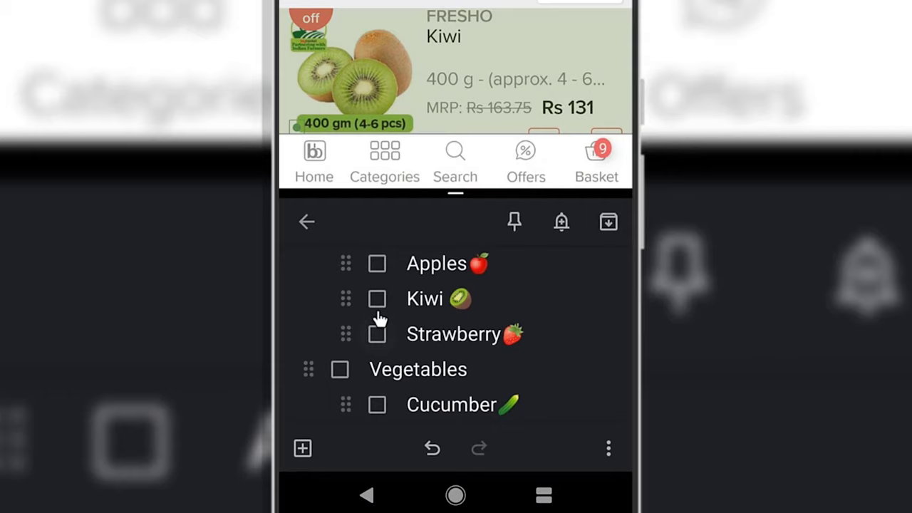
{"action": "left_click", "coordinate": [376, 305]}
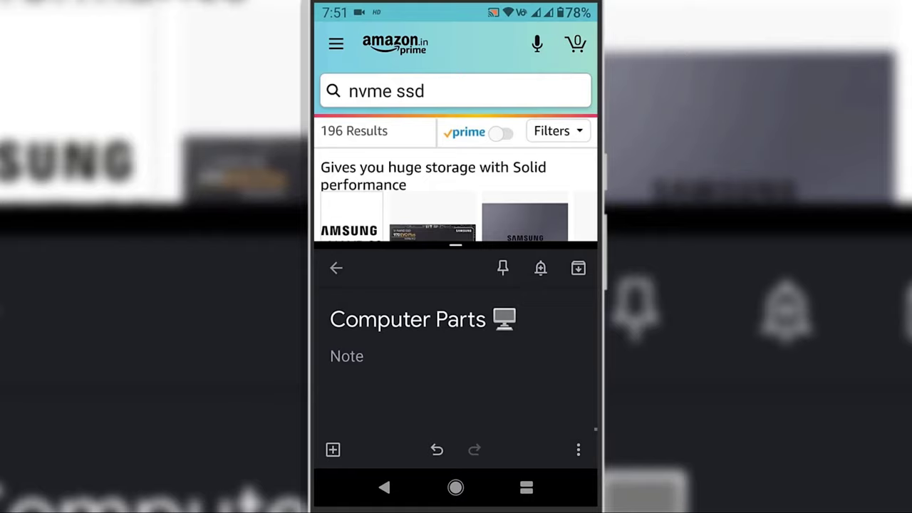
Add the Kingston A2000 250 GB SSD to the Amazon cart and check off Nvme Ssd in the Computer Parts note
{"action": "scroll", "coordinate": [456, 193], "scroll_direction": "down", "scroll_amount": 5}
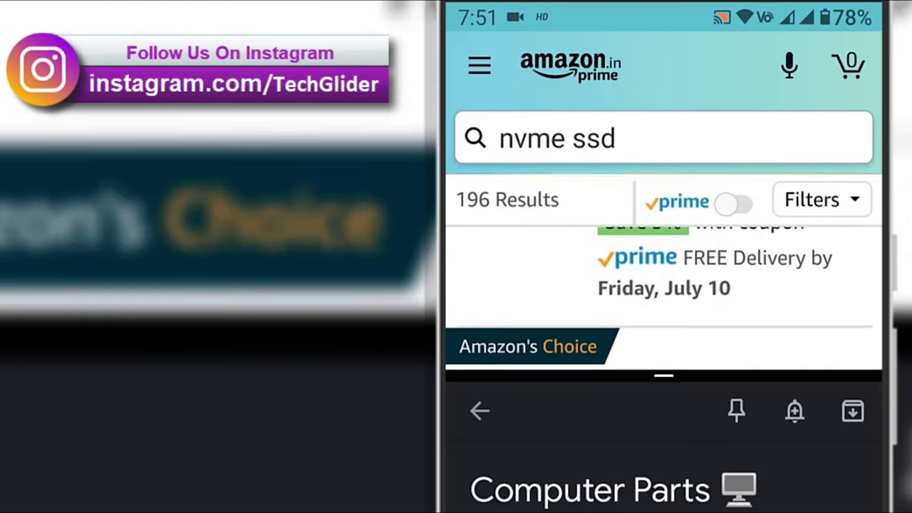
{"action": "scroll", "coordinate": [663, 299], "scroll_direction": "down", "scroll_amount": 2}
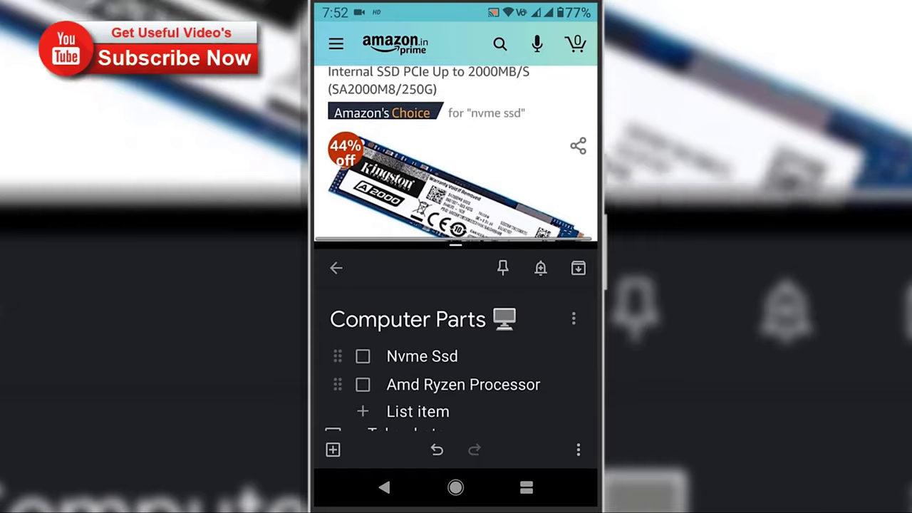
{"action": "scroll", "coordinate": [456, 164], "scroll_direction": "down", "scroll_amount": 1}
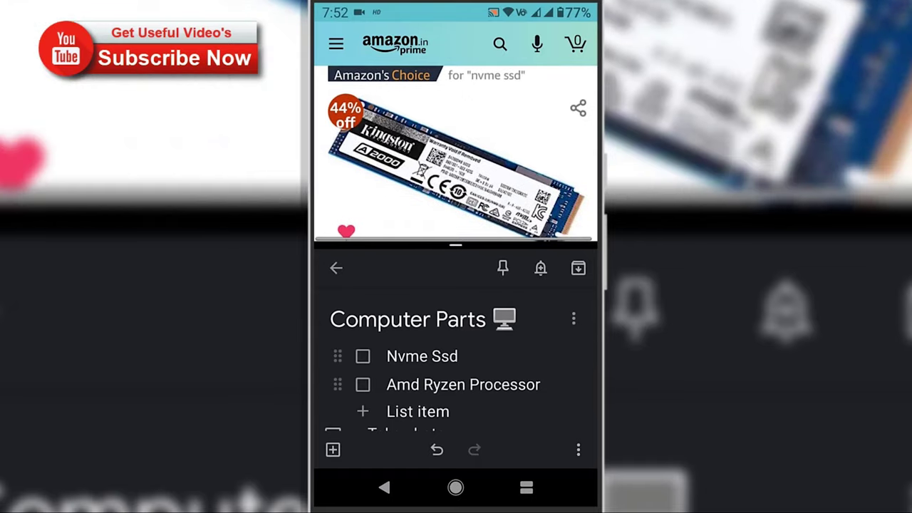
{"action": "scroll", "coordinate": [456, 153], "scroll_direction": "down", "scroll_amount": 3}
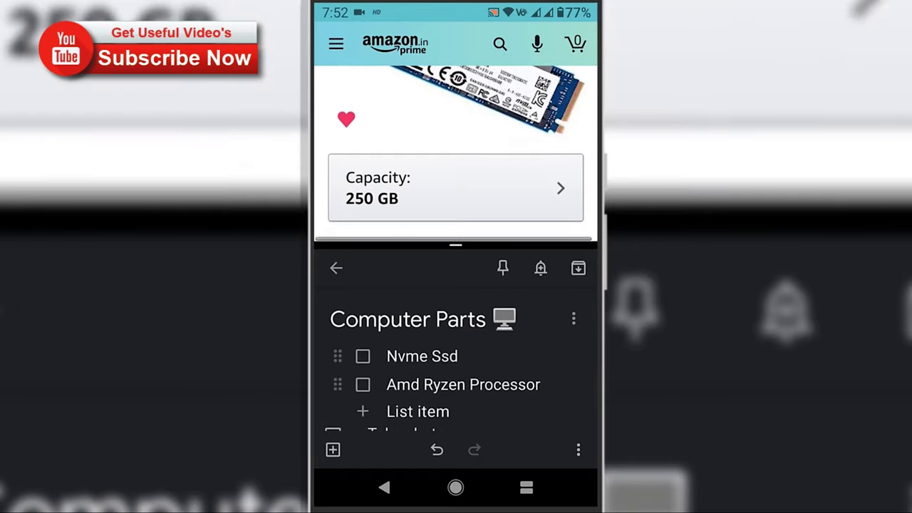
{"action": "scroll", "coordinate": [456, 153], "scroll_direction": "down", "scroll_amount": 3}
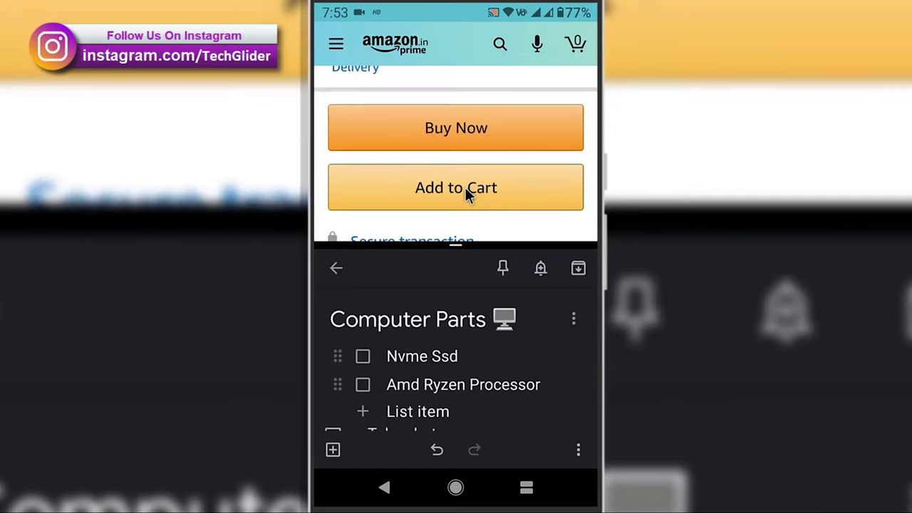
{"action": "left_click", "coordinate": [465, 187]}
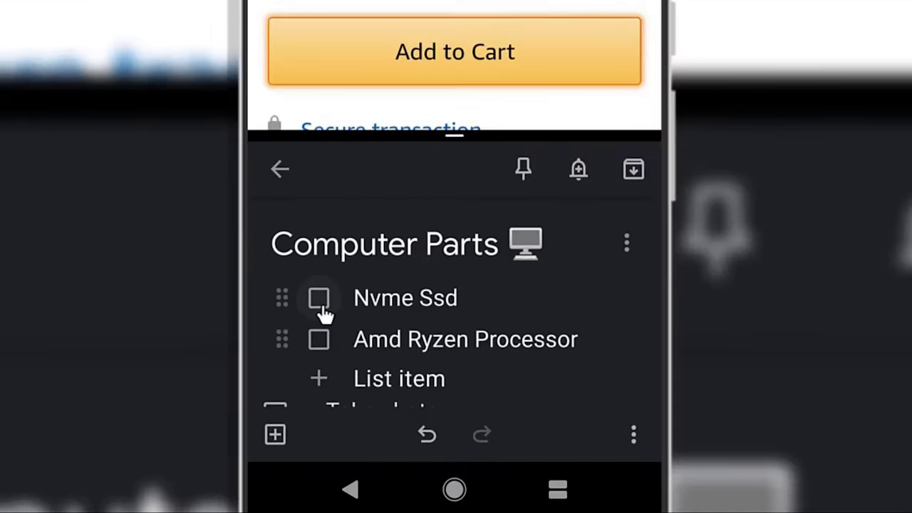
{"action": "left_click", "coordinate": [321, 303]}
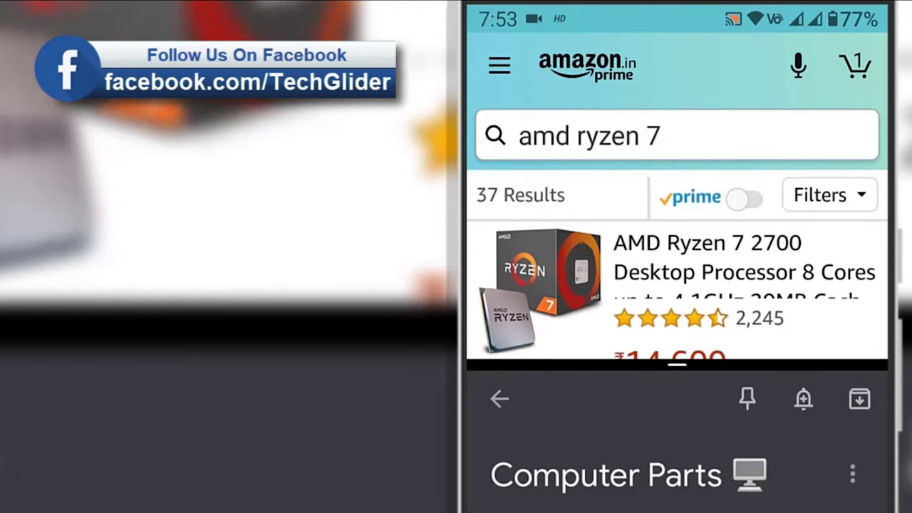
Look through Amazon's amd ryzen 7 results and replace the Keep note with the WhatsApp Discussion Group chat in the split screen
{"action": "scroll", "coordinate": [677, 292], "scroll_direction": "down", "scroll_amount": 5}
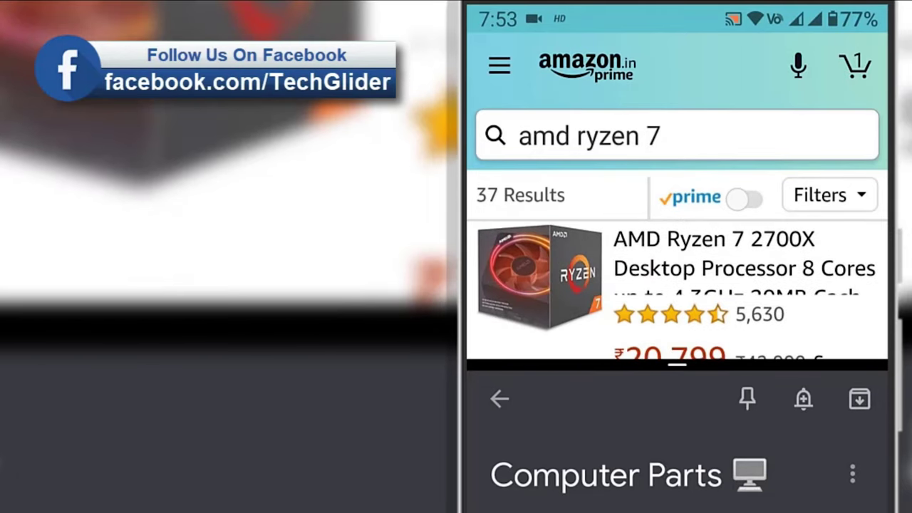
{"action": "scroll", "coordinate": [677, 292], "scroll_direction": "down", "scroll_amount": 5}
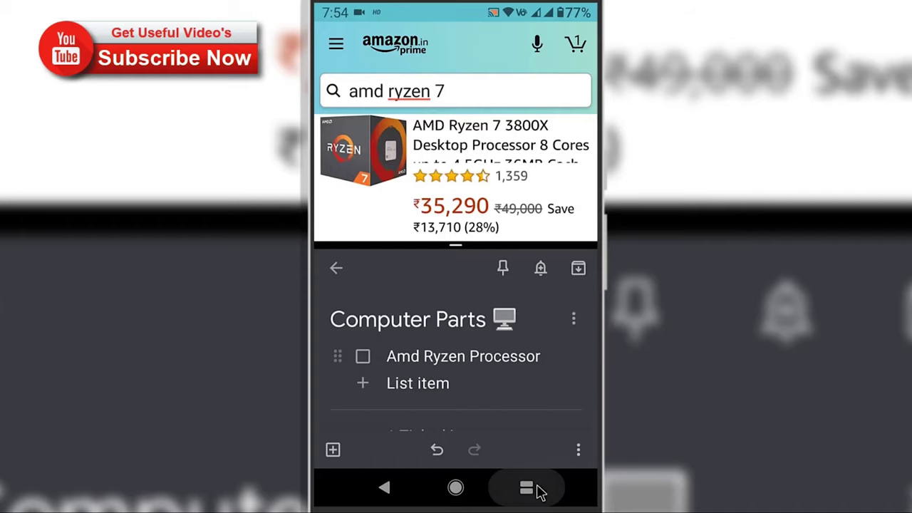
{"action": "left_click", "coordinate": [591, 367]}
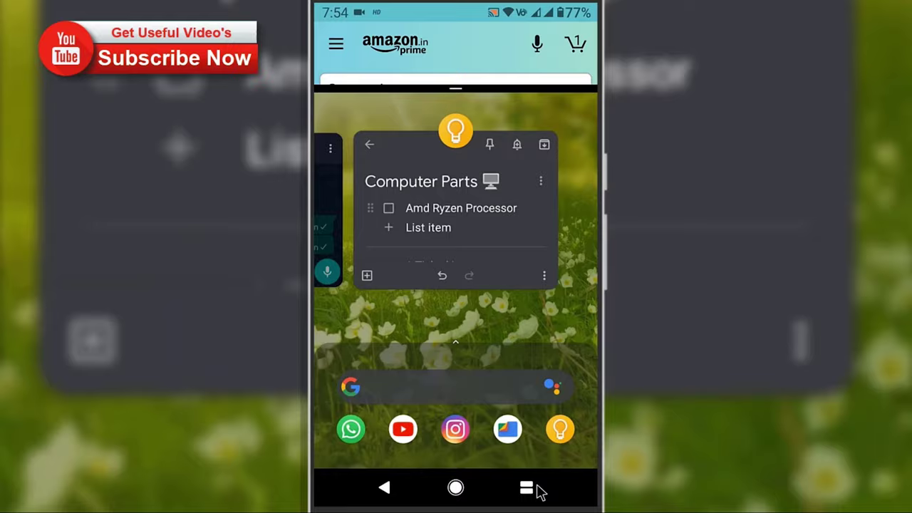
{"action": "left_click_drag", "start_coordinate": [427, 213], "coordinate": [547, 214]}
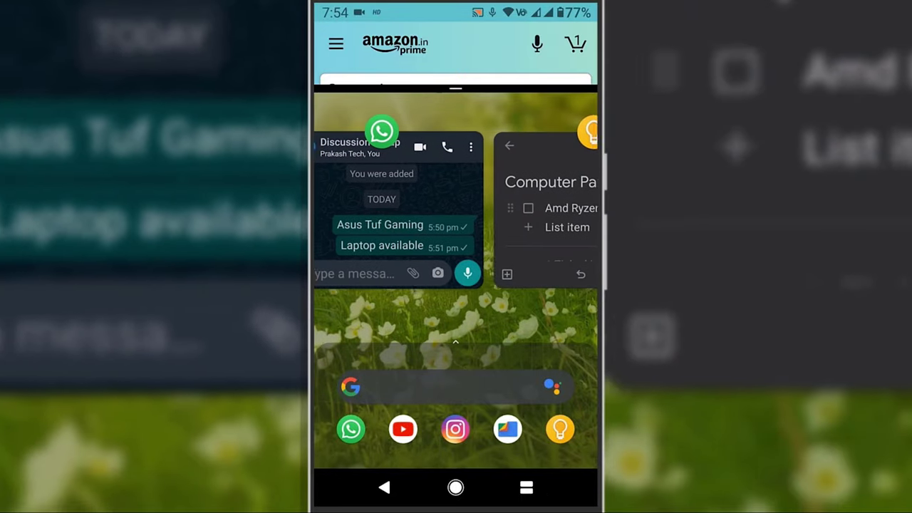
{"action": "left_click_drag", "start_coordinate": [399, 214], "coordinate": [538, 214]}
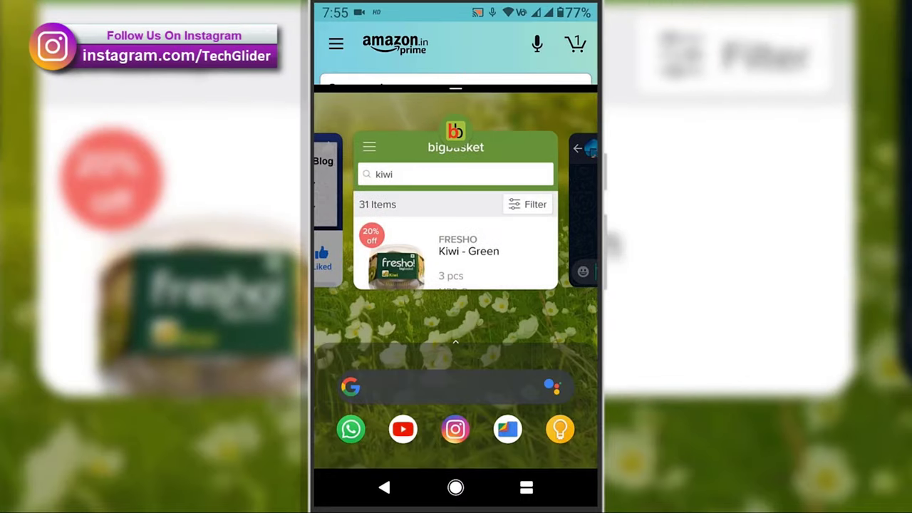
{"action": "left_click_drag", "start_coordinate": [399, 214], "coordinate": [593, 213]}
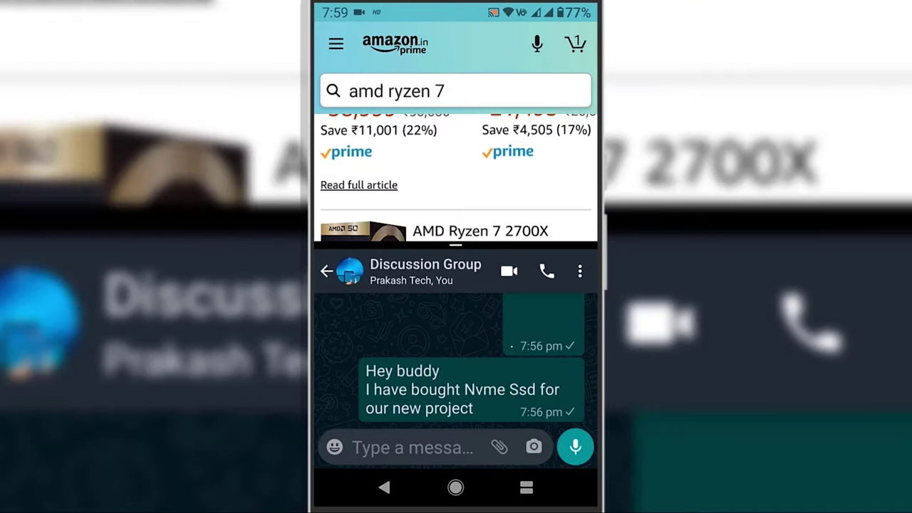
Open the AMD Ryzen 7 3700X from Amazon's search results and look through its price and offers
{"action": "scroll", "coordinate": [456, 171], "scroll_direction": "down", "scroll_amount": 5}
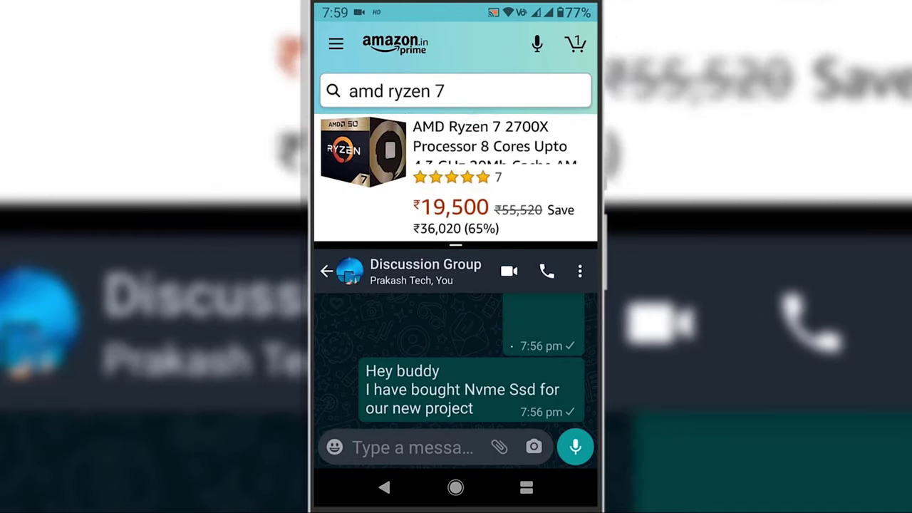
{"action": "scroll", "coordinate": [456, 171], "scroll_direction": "down", "scroll_amount": 3}
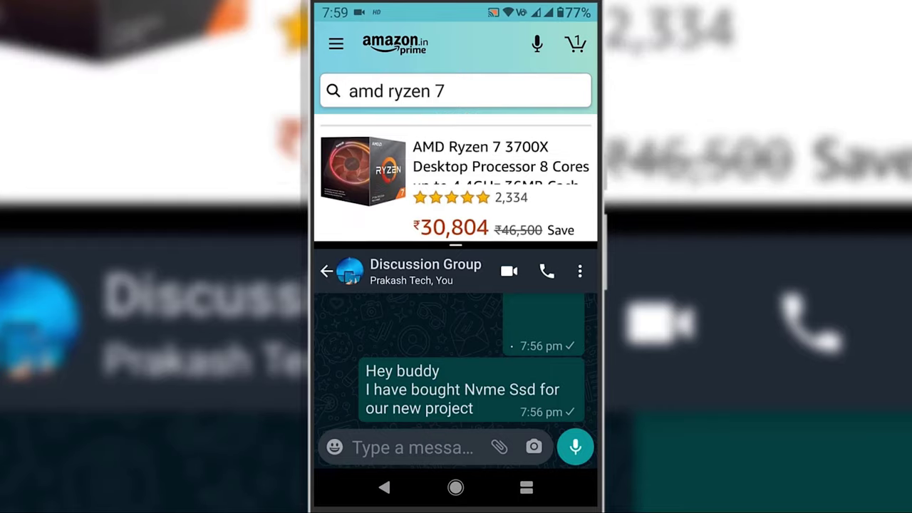
{"action": "left_click", "coordinate": [499, 136]}
{"action": "scroll", "coordinate": [456, 178], "scroll_direction": "down", "scroll_amount": 5}
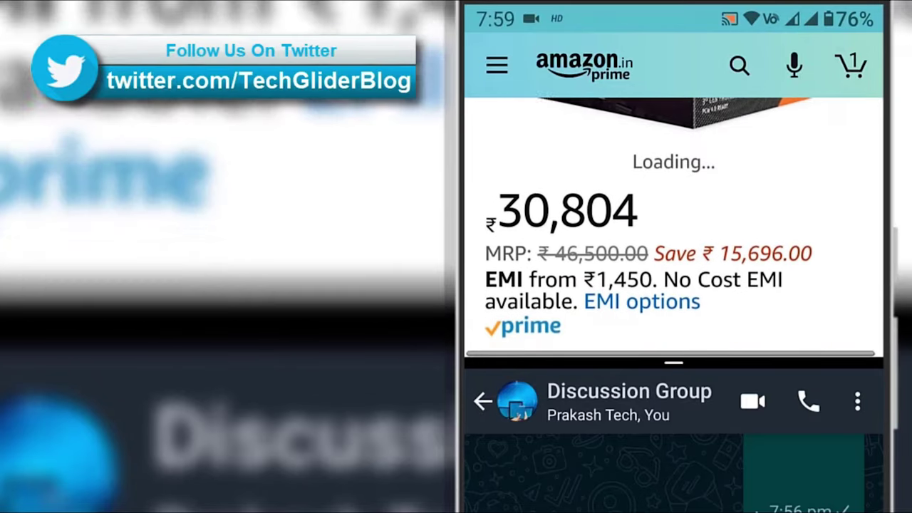
{"action": "scroll", "coordinate": [673, 228], "scroll_direction": "down", "scroll_amount": 5}
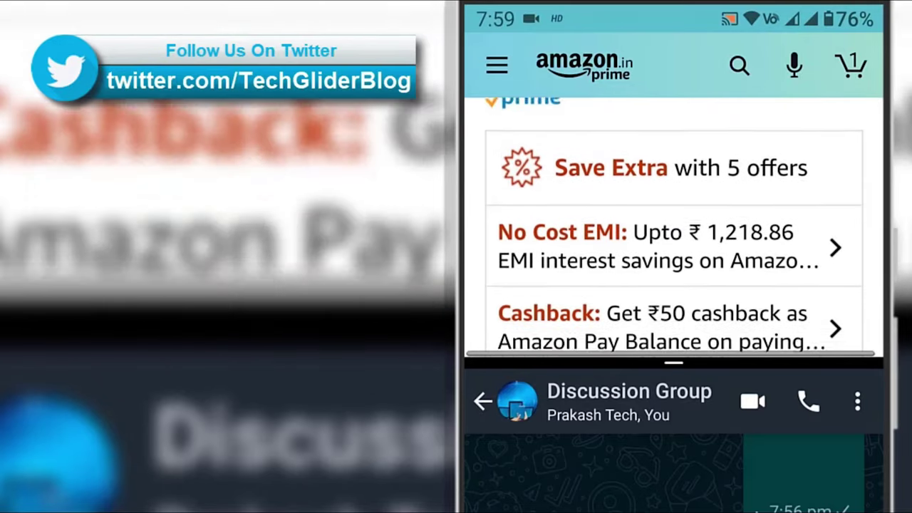
{"action": "scroll", "coordinate": [674, 228], "scroll_direction": "down", "scroll_amount": 2}
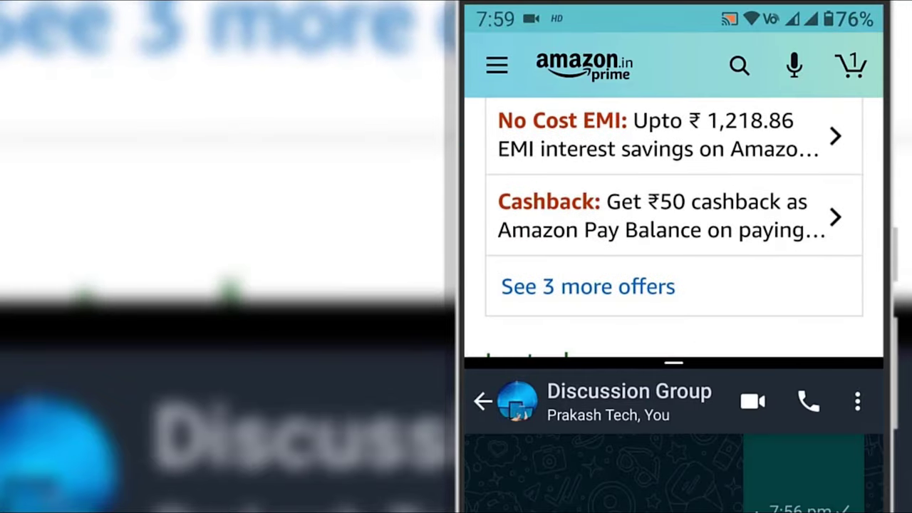
{"action": "scroll", "coordinate": [673, 228], "scroll_direction": "down", "scroll_amount": 5}
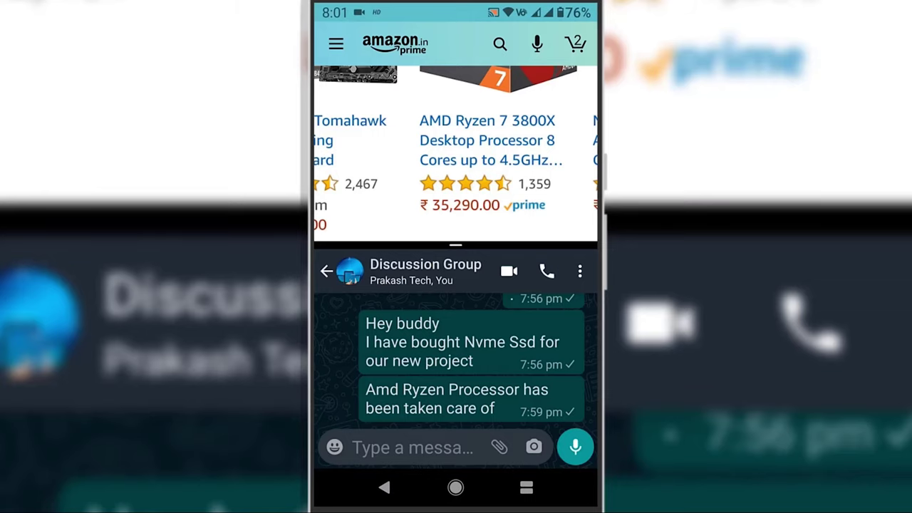
Go back to the processor's Features & details section and exit split screen, keeping Amazon in full screen
{"action": "scroll", "coordinate": [456, 150], "scroll_direction": "up", "scroll_amount": 1}
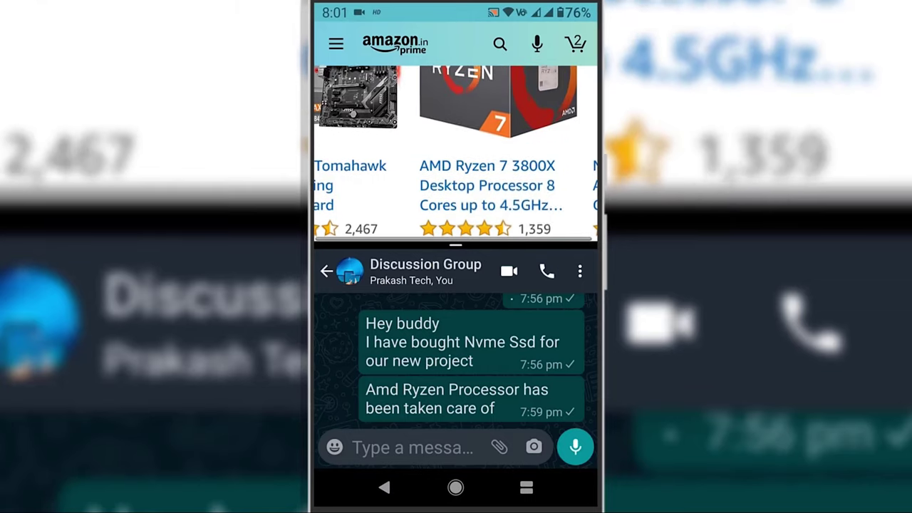
{"action": "scroll", "coordinate": [456, 149], "scroll_direction": "up", "scroll_amount": 2}
{"action": "scroll", "coordinate": [456, 153], "scroll_direction": "up", "scroll_amount": 8}
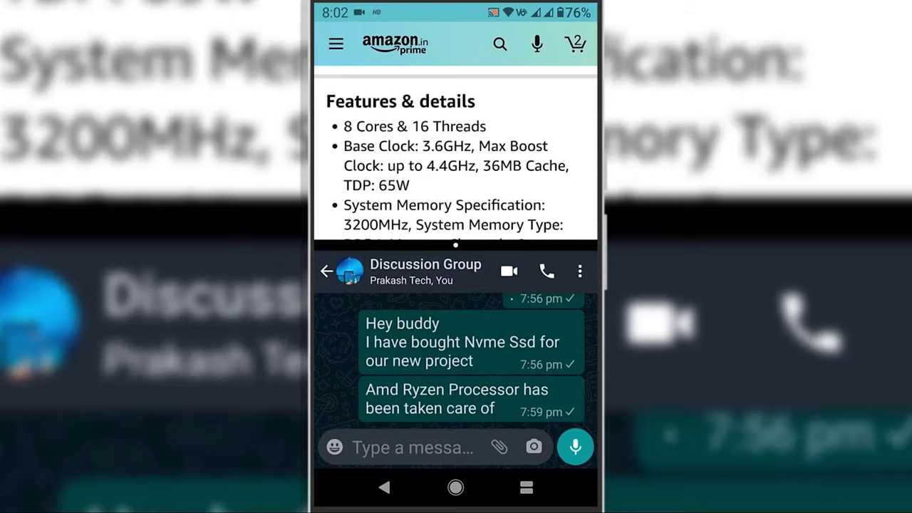
{"action": "left_click_drag", "start_coordinate": [456, 244], "coordinate": [455, 474]}
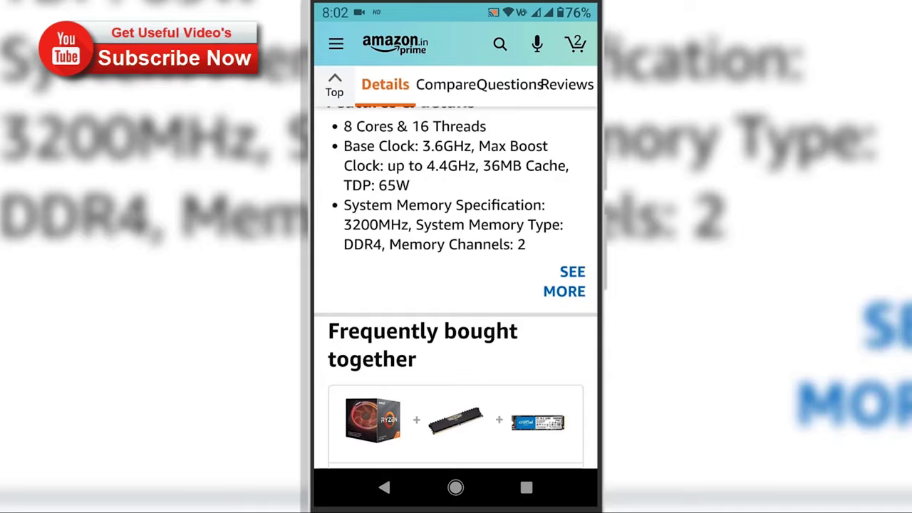